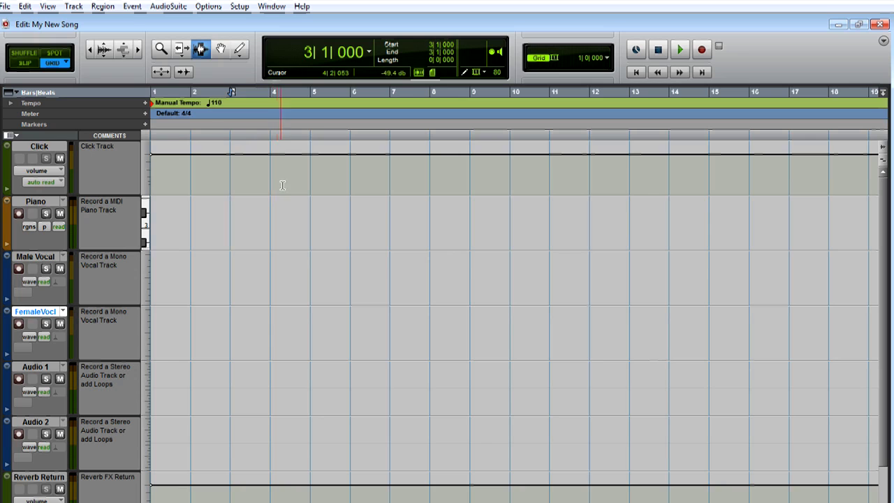
Step: In the Workspace browser, search for 'essential loops' and open the Pro Tools Essential Loops folder
{"action": "left_click", "coordinate": [271, 6]}
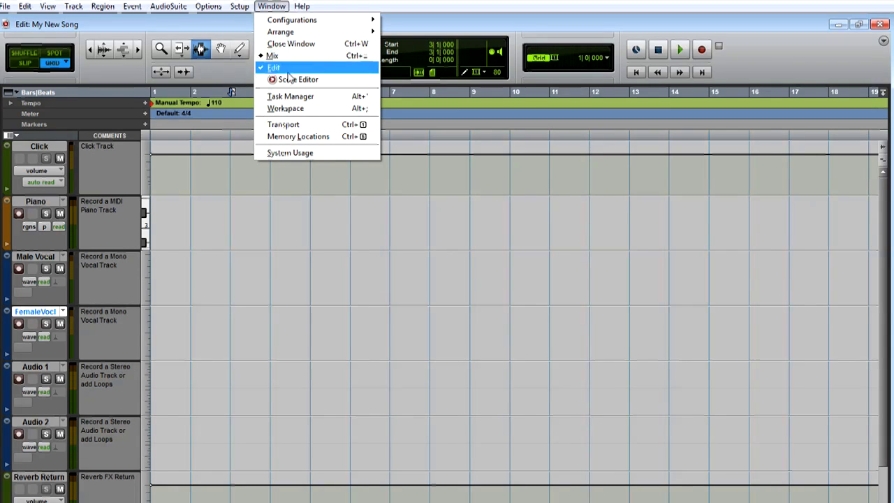
{"action": "left_click", "coordinate": [292, 112]}
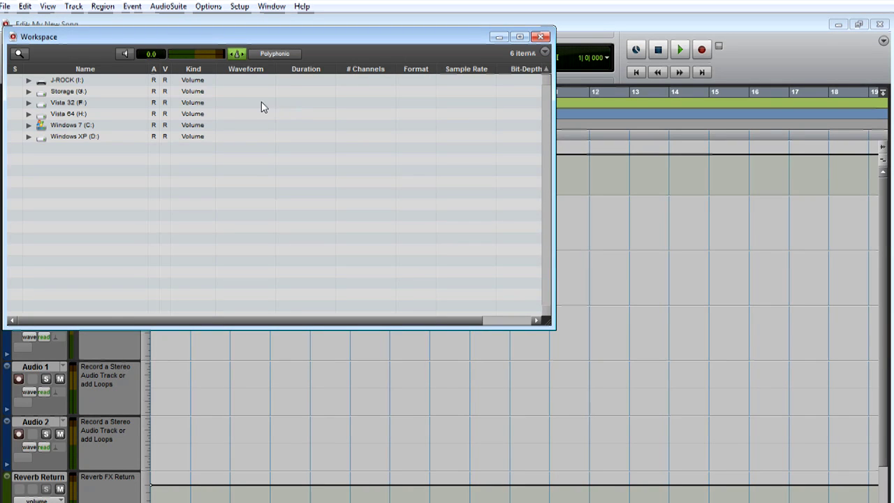
{"action": "left_click", "coordinate": [20, 54]}
{"action": "type", "text": "w"}
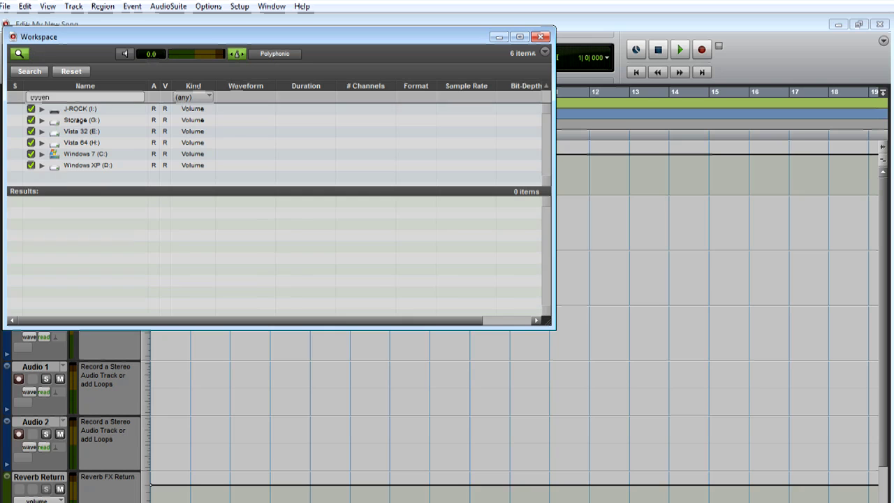
{"action": "type", "text": "ssential lo"}
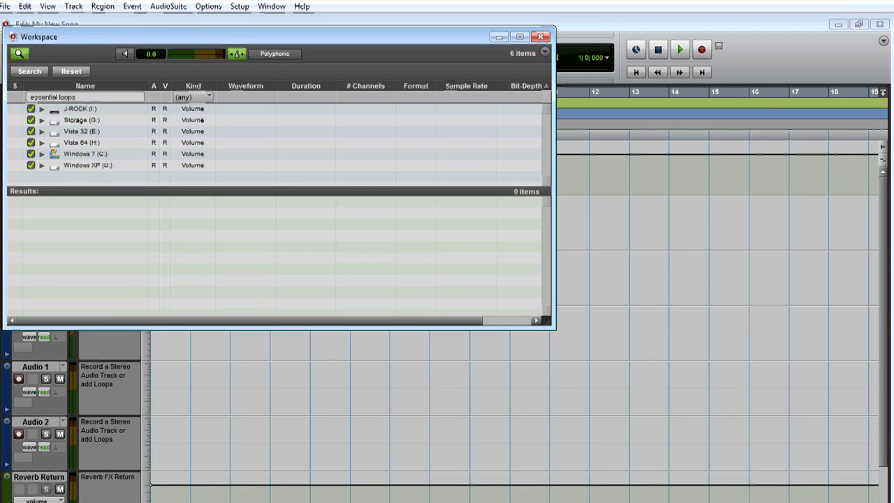
{"action": "type", "text": "ops"}
{"action": "key", "text": "Return"}
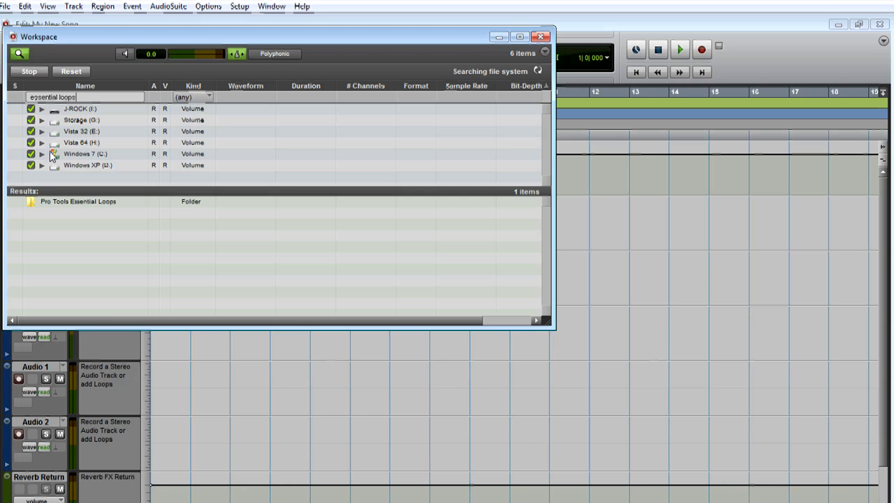
{"action": "double_click", "coordinate": [57, 202]}
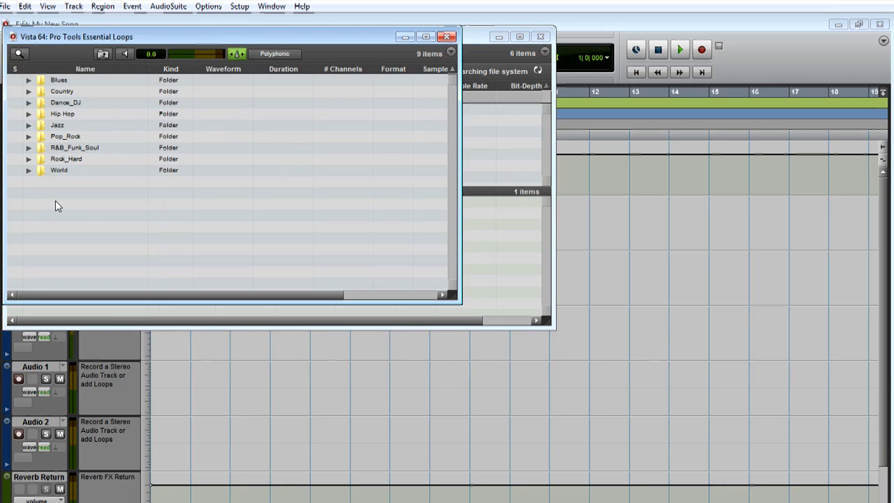
Step: Preview Rock_Hard > Drums loops and drop 080 Rock Drums O-Hat_BCD-Poly at bar 1 of Audio 1
{"action": "left_click", "coordinate": [540, 37]}
{"action": "left_click_drag", "start_coordinate": [285, 39], "coordinate": [588, 113]}
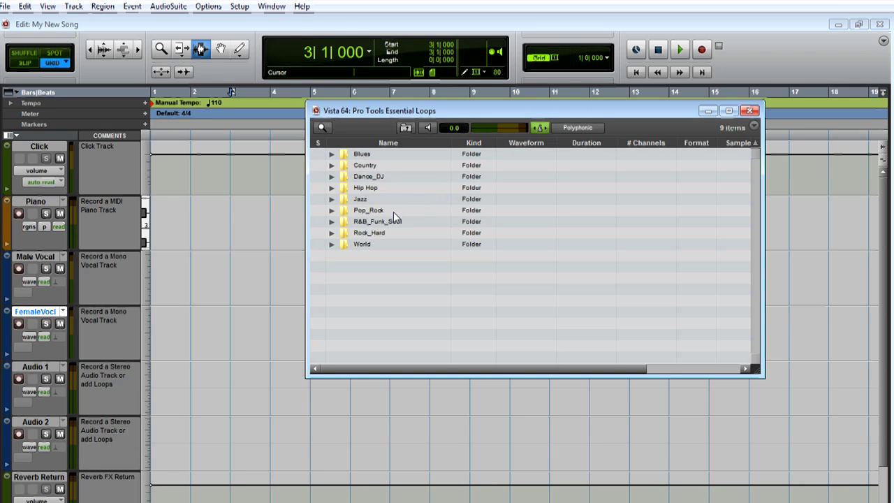
{"action": "left_click", "coordinate": [332, 233]}
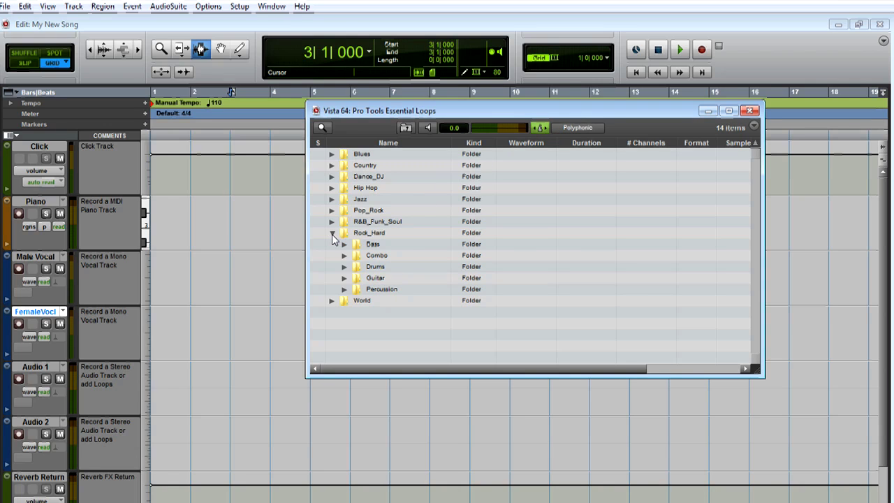
{"action": "left_click", "coordinate": [344, 267]}
{"action": "scroll", "coordinate": [377, 265], "scroll_direction": "down", "scroll_amount": 5}
{"action": "left_click", "coordinate": [382, 257]}
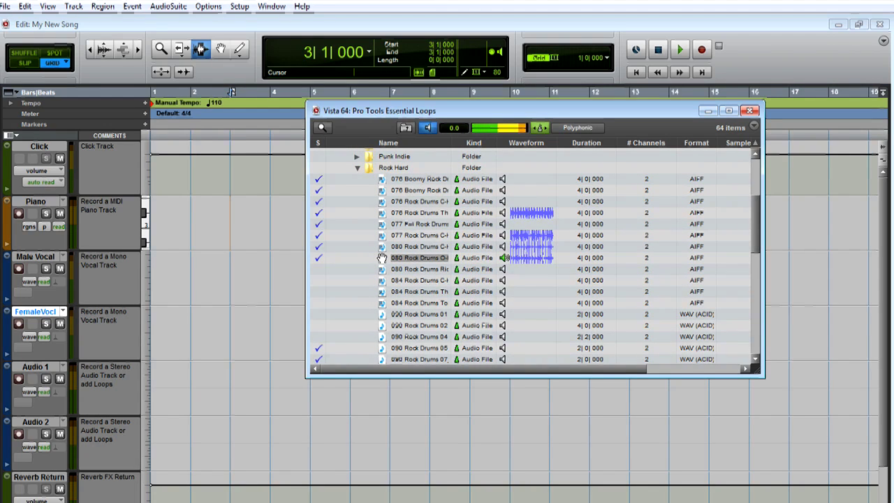
{"action": "left_click_drag", "start_coordinate": [264, 347], "coordinate": [162, 377]}
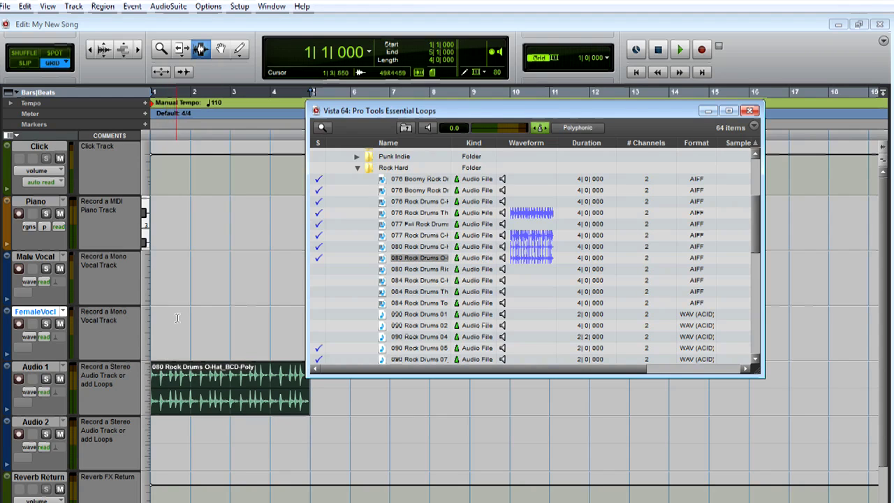
Step: With the Grabber, duplicate the drum clip into four back-to-back copies across bars 1–17, then play
{"action": "left_click", "coordinate": [188, 271]}
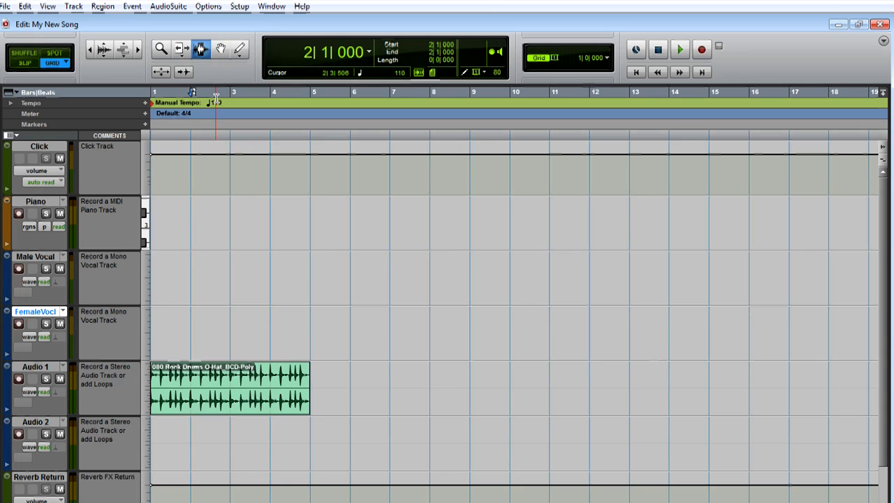
{"action": "left_click", "coordinate": [221, 50]}
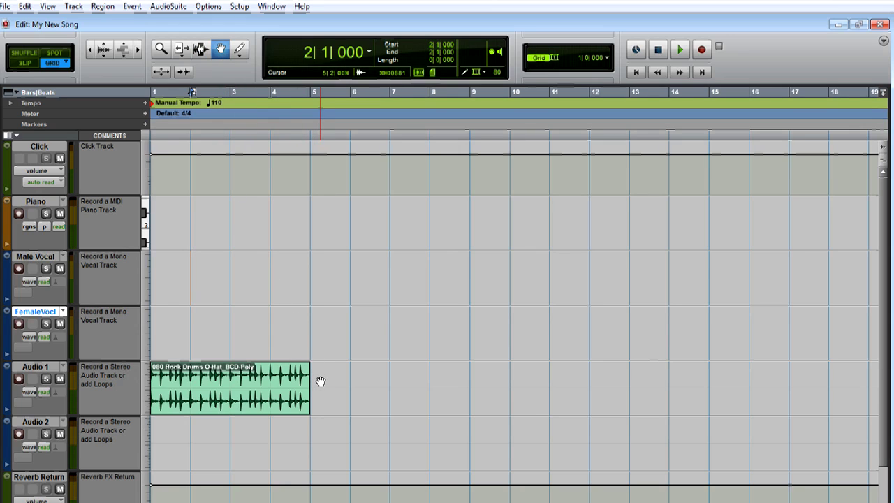
{"action": "left_click", "coordinate": [263, 379]}
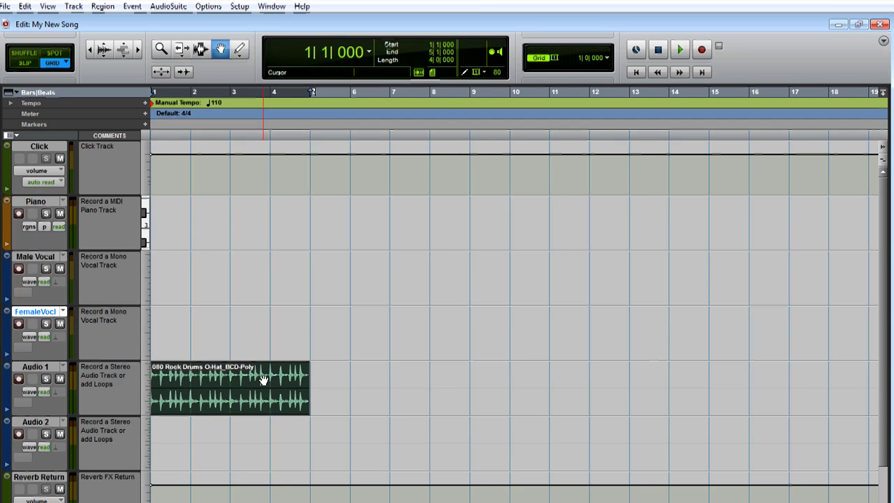
{"action": "key", "text": "ctrl+d"}
{"action": "key", "text": "ctrl+d"}
{"action": "key", "text": "ctrl+d"}
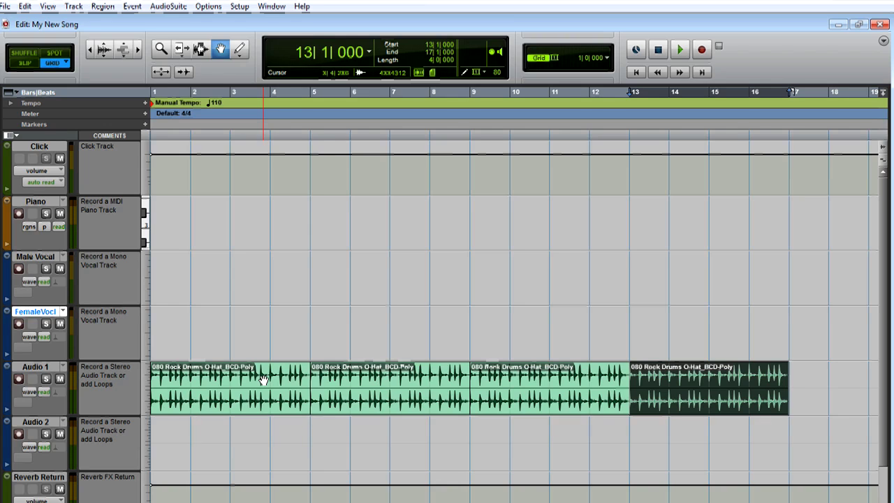
{"action": "key", "text": "space"}
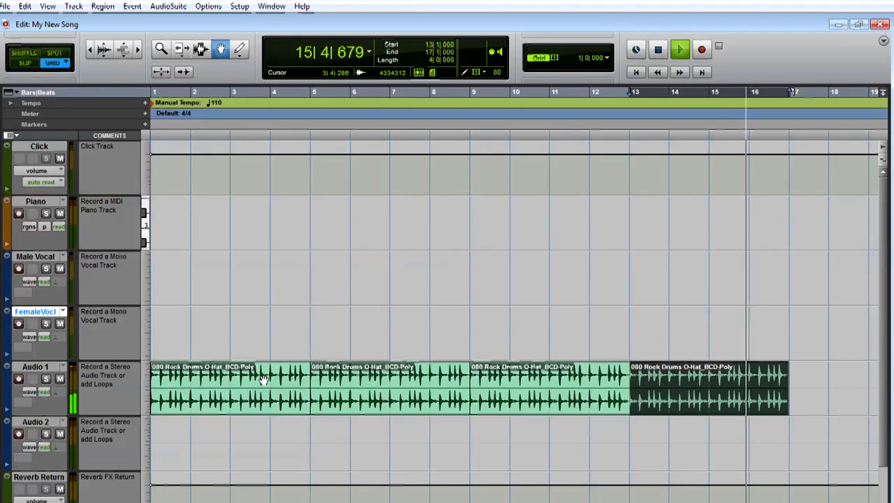
Step: Stop playback and switch the Piano track's Structure Essential patch to 14 Electric Piano
{"action": "key", "text": "space"}
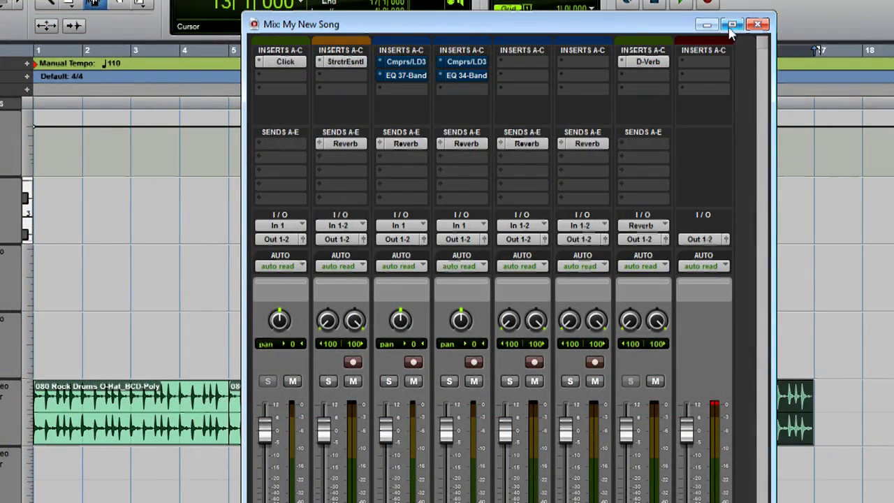
{"action": "left_click", "coordinate": [345, 63]}
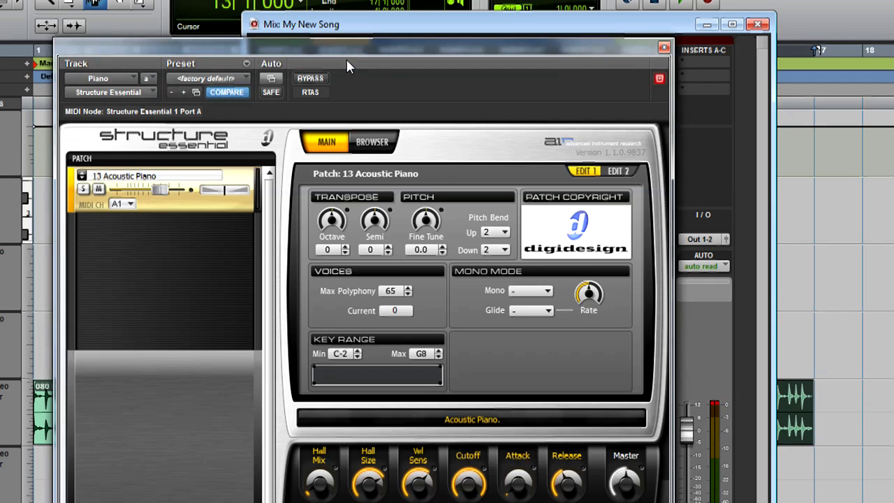
{"action": "left_click_drag", "start_coordinate": [343, 54], "coordinate": [433, 27]}
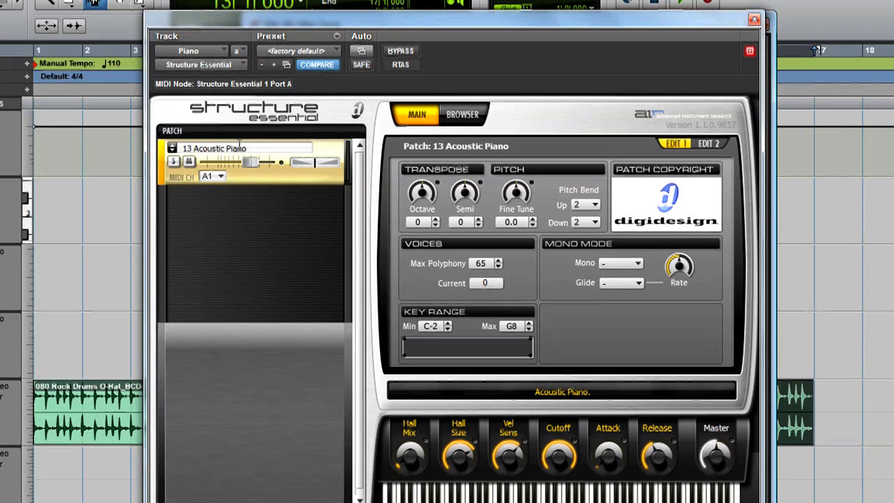
{"action": "left_click_drag", "start_coordinate": [185, 148], "coordinate": [267, 149]}
{"action": "left_click", "coordinate": [212, 194]}
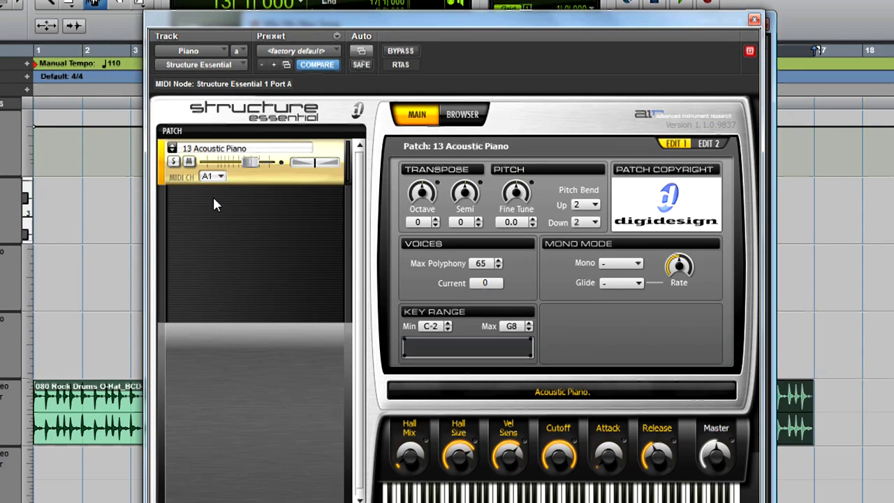
{"action": "left_click", "coordinate": [173, 150]}
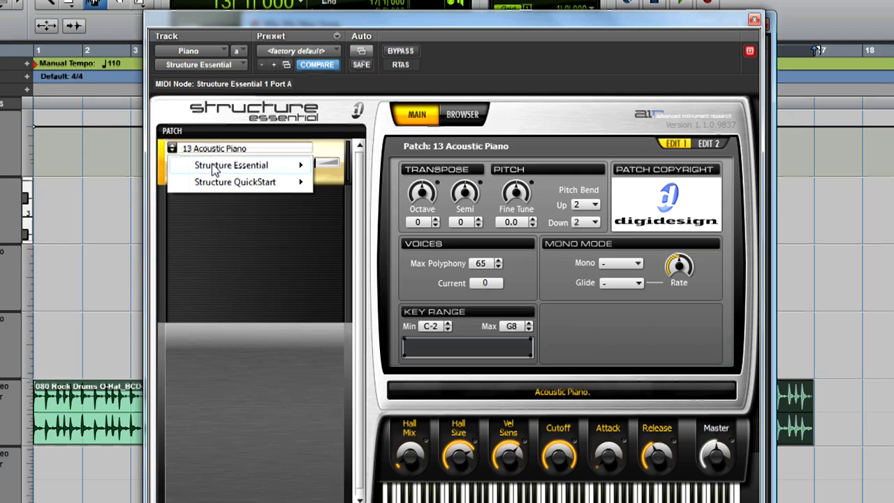
{"action": "mouse_move", "coordinate": [218, 171]}
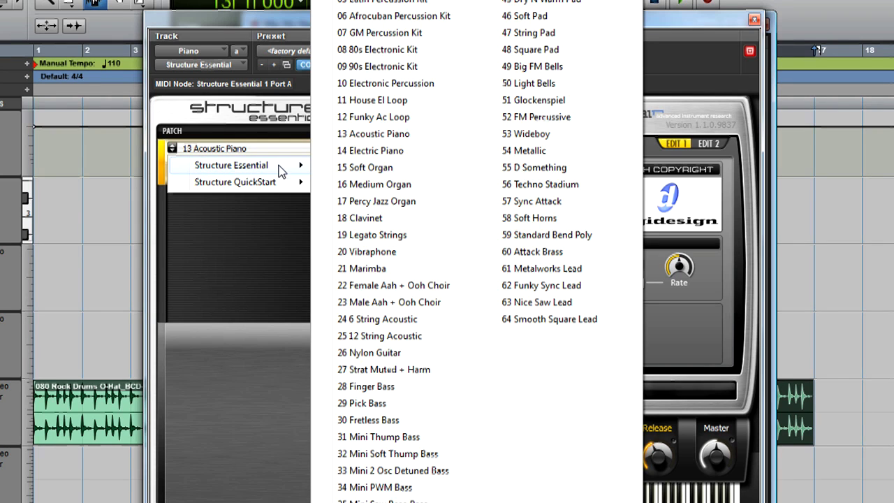
{"action": "left_click", "coordinate": [375, 155]}
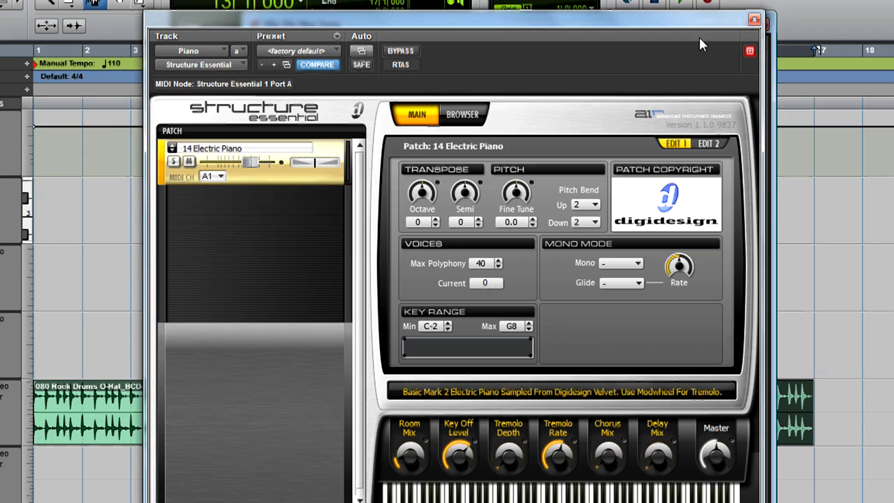
Step: Close the instrument, arm the Piano track and transport for recording, and return to bar 1
{"action": "left_click", "coordinate": [755, 18]}
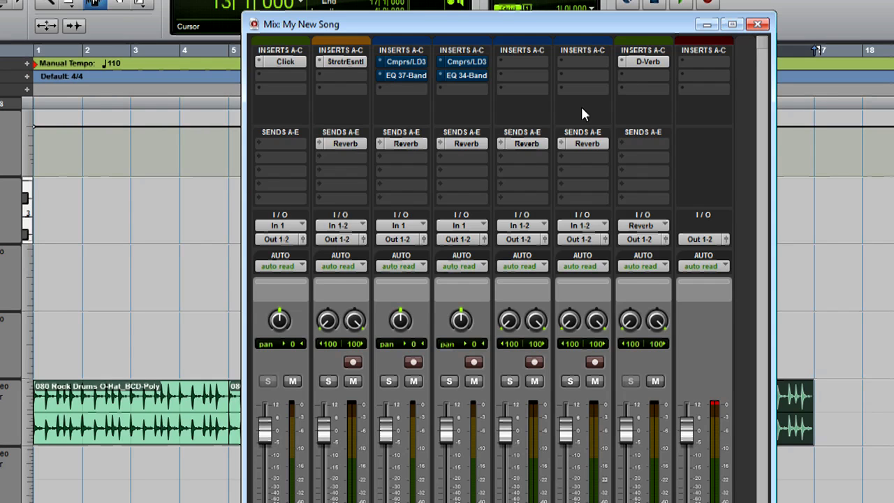
{"action": "left_click", "coordinate": [353, 363]}
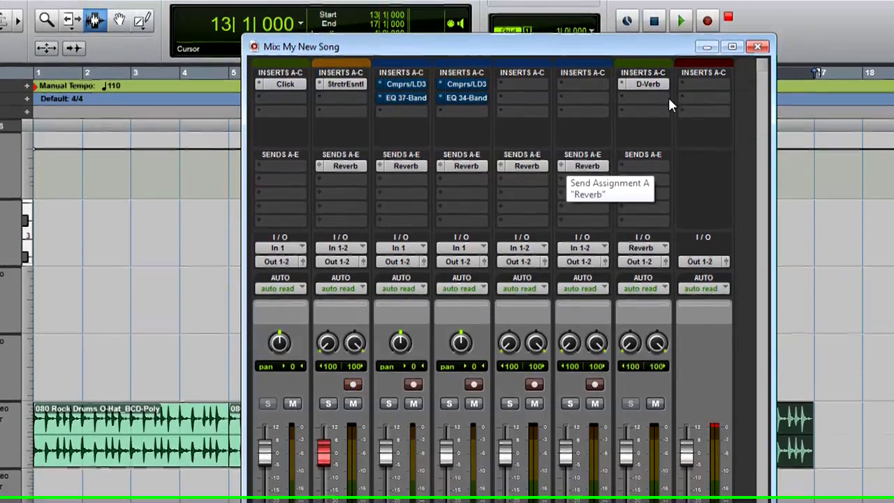
{"action": "key", "text": "ctrl+="}
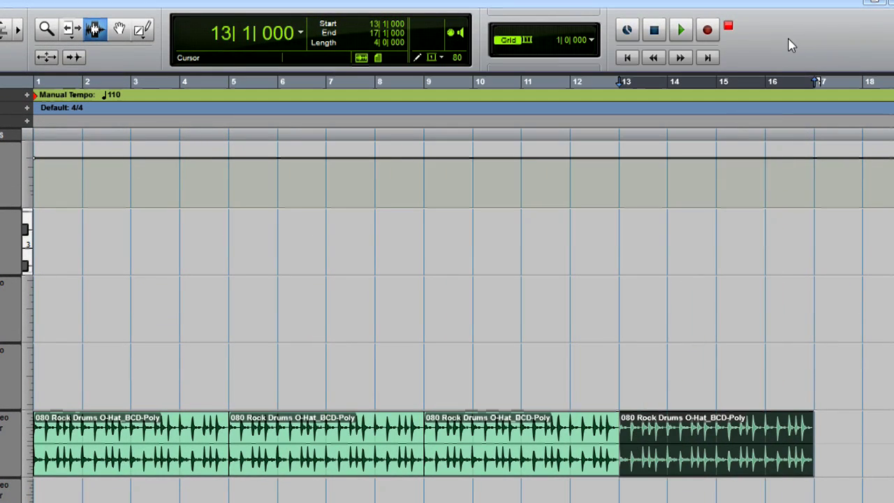
{"action": "left_click", "coordinate": [708, 32]}
{"action": "left_click", "coordinate": [625, 58]}
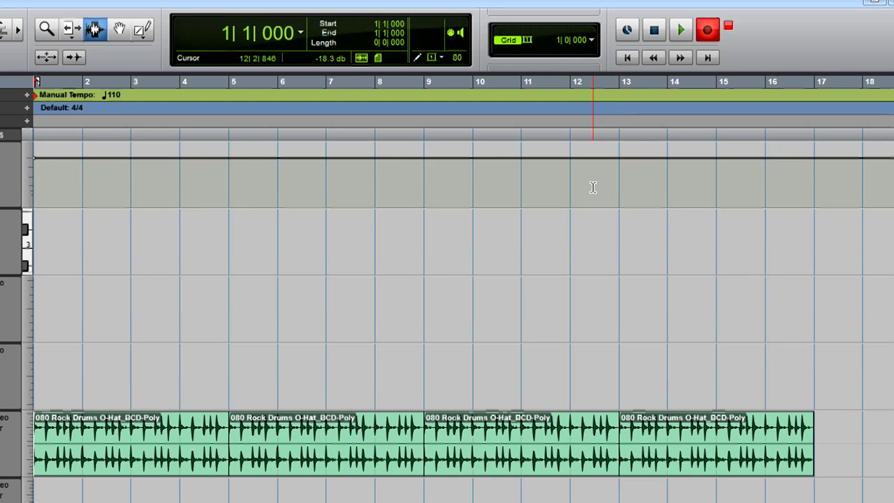
Step: Record the Piano - 01 keyboard part from bar 1, then play it back from bar 2
{"action": "key", "text": "space"}
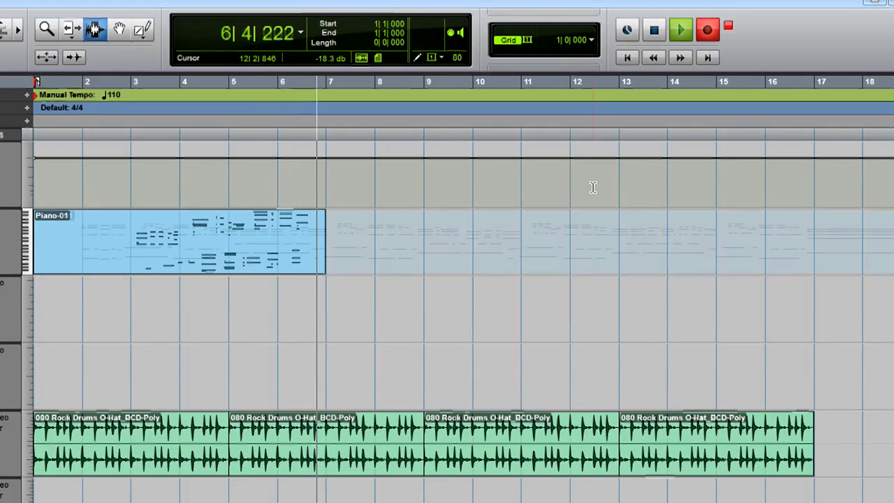
{"action": "key", "text": "space"}
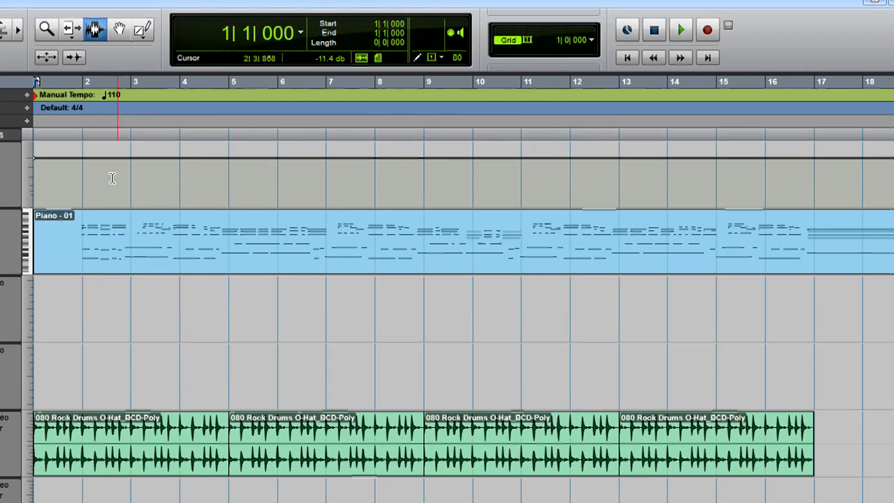
{"action": "left_click", "coordinate": [75, 182]}
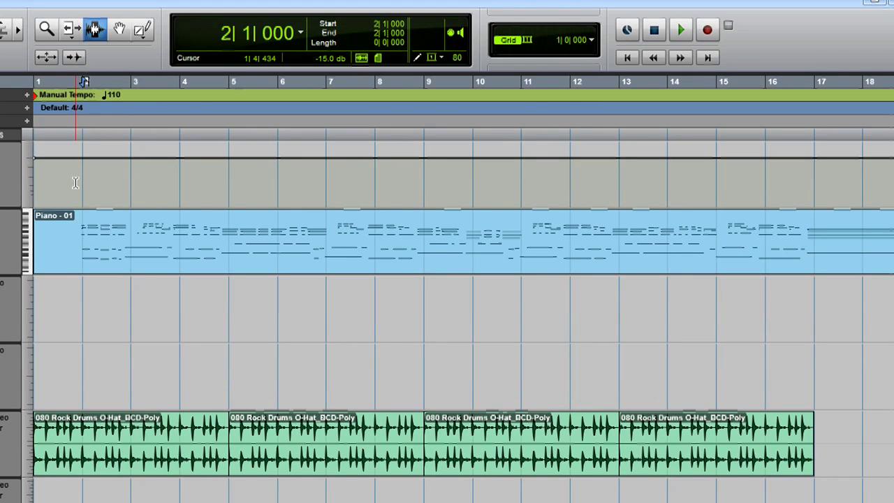
{"action": "key", "text": "space"}
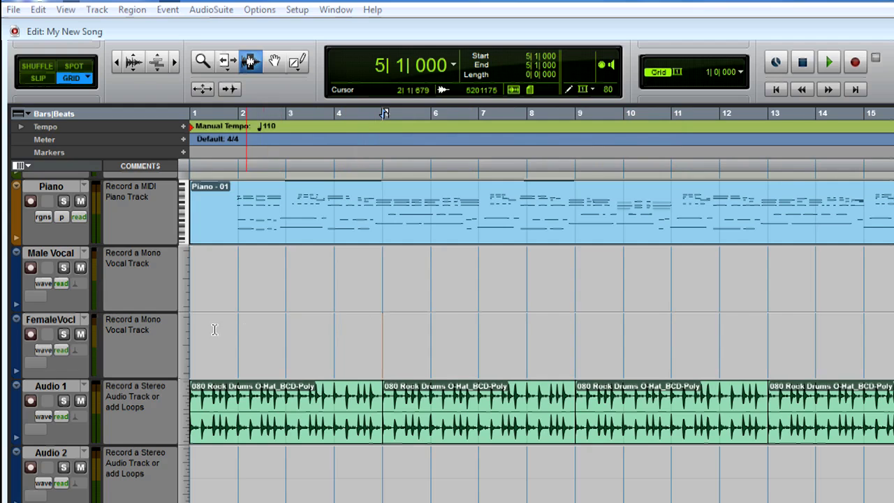
Step: With FemaleVocl selected, create one new mono audio track (Audio 3) below it
{"action": "left_click", "coordinate": [67, 324]}
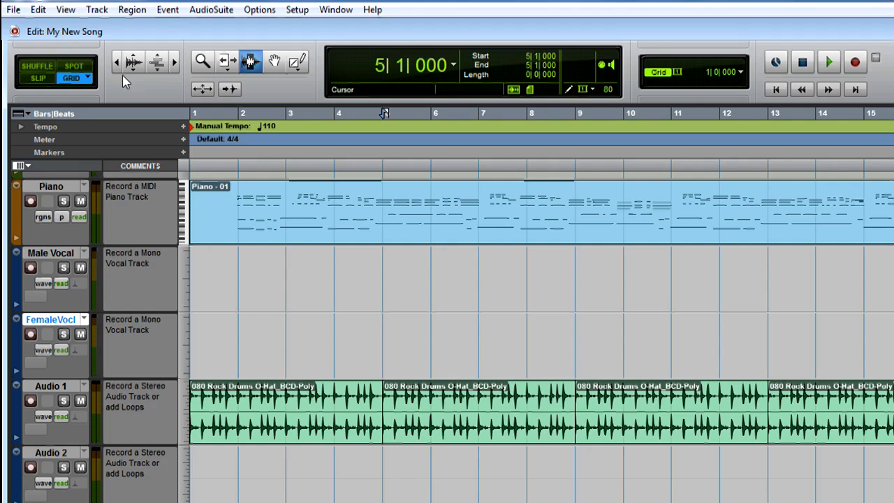
{"action": "left_click", "coordinate": [97, 11]}
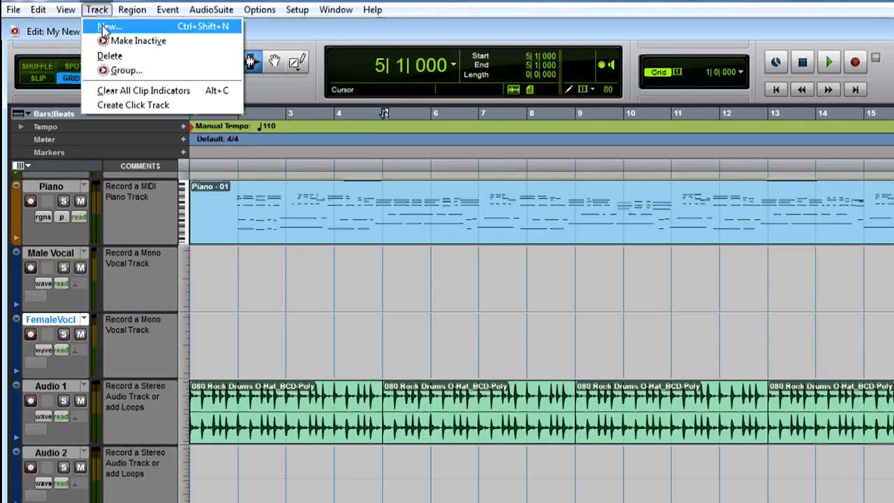
{"action": "left_click", "coordinate": [106, 28]}
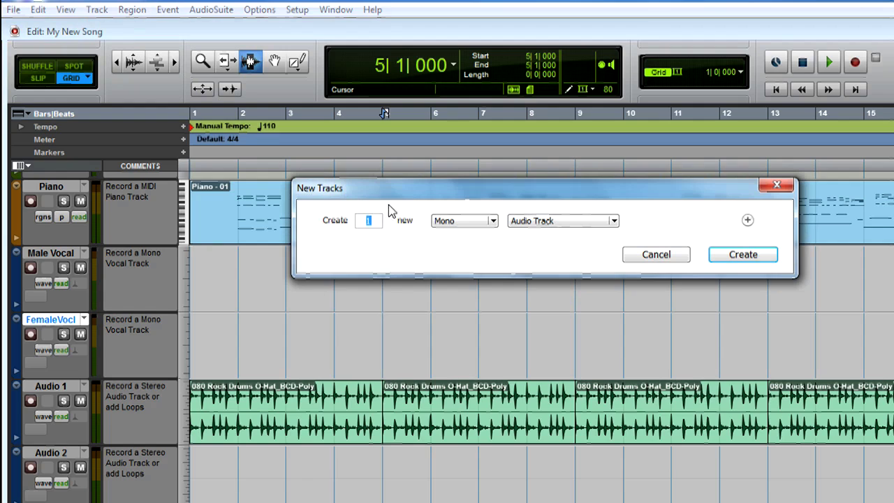
{"action": "left_click", "coordinate": [492, 221]}
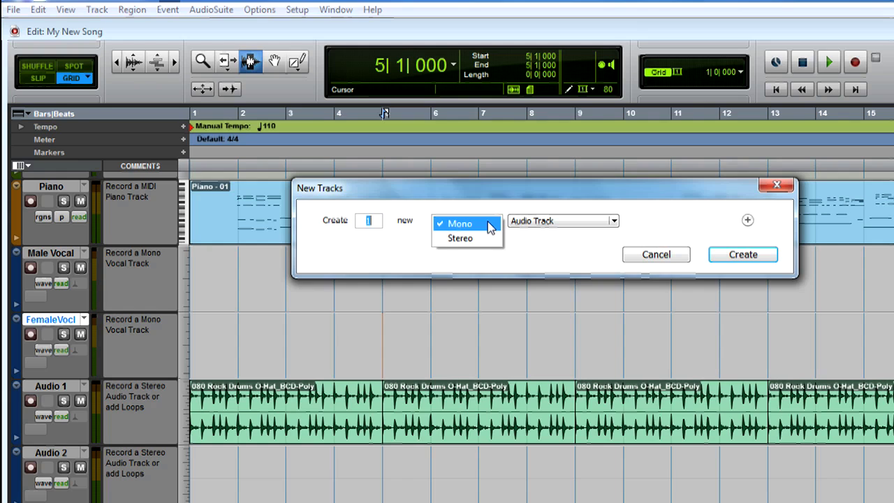
{"action": "left_click", "coordinate": [490, 226]}
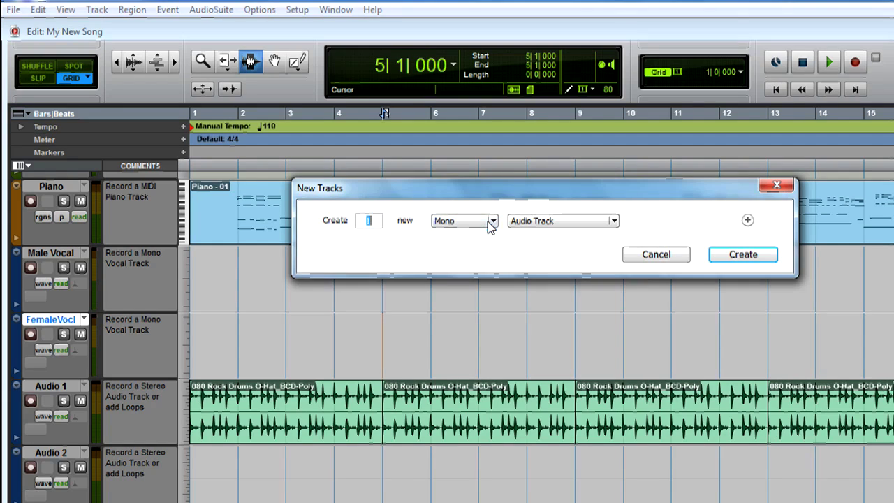
{"action": "left_click", "coordinate": [729, 256]}
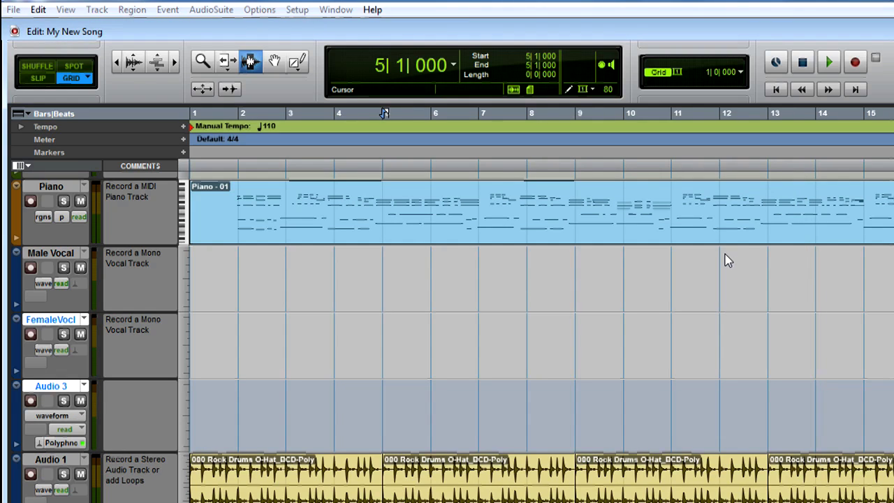
Step: Rename Audio 3 to 'Guitar', record-arm it, and place the insertion point at bar 8
{"action": "left_click", "coordinate": [54, 387]}
{"action": "double_click", "coordinate": [55, 388]}
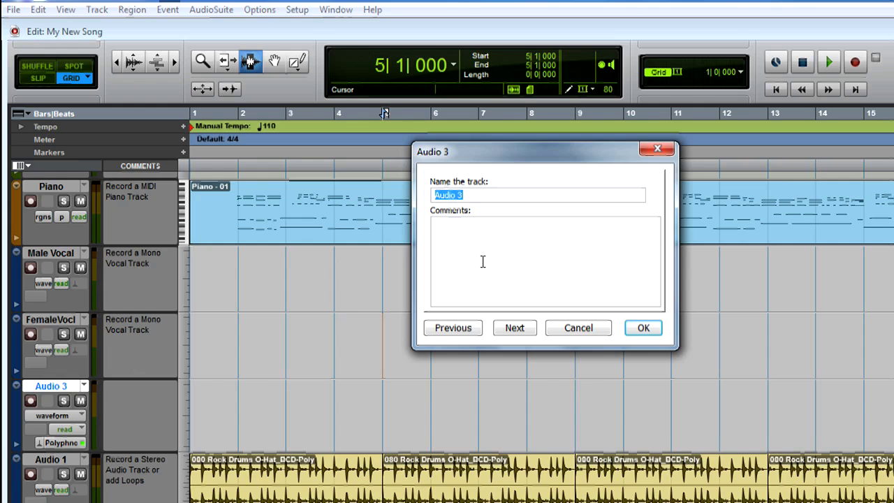
{"action": "type", "text": "Guitar"}
{"action": "left_click", "coordinate": [640, 328]}
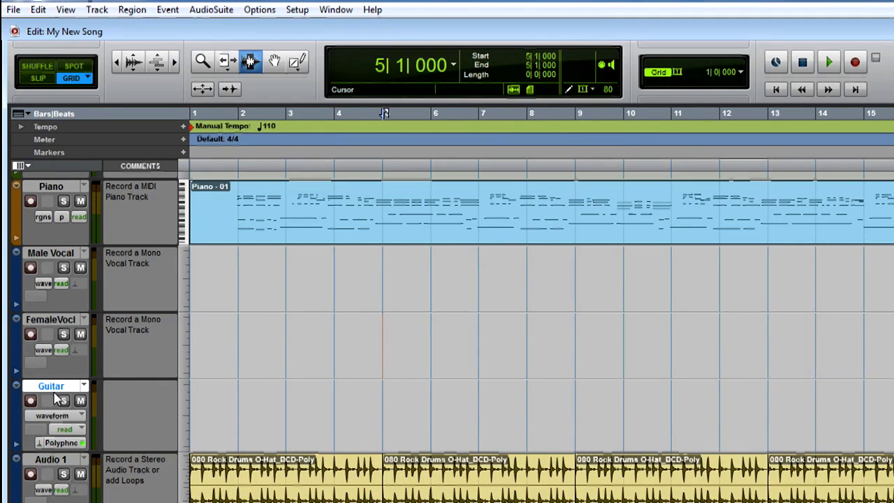
{"action": "left_click", "coordinate": [32, 401]}
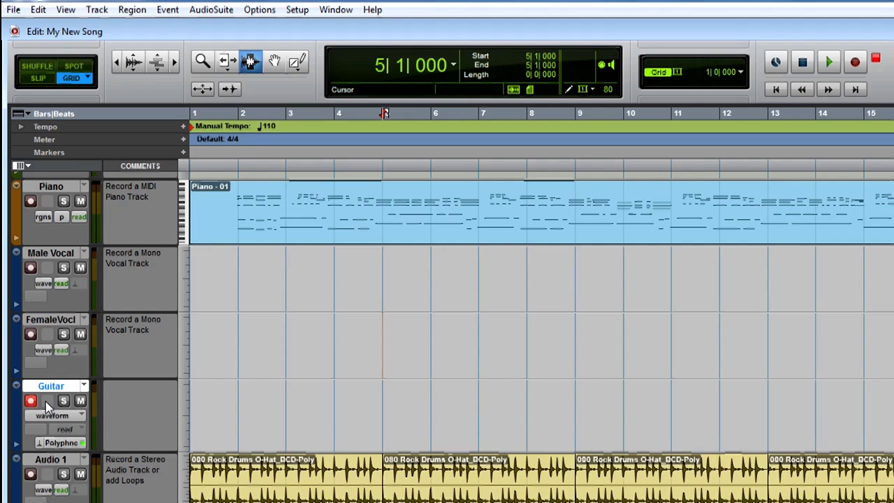
{"action": "left_click", "coordinate": [528, 431]}
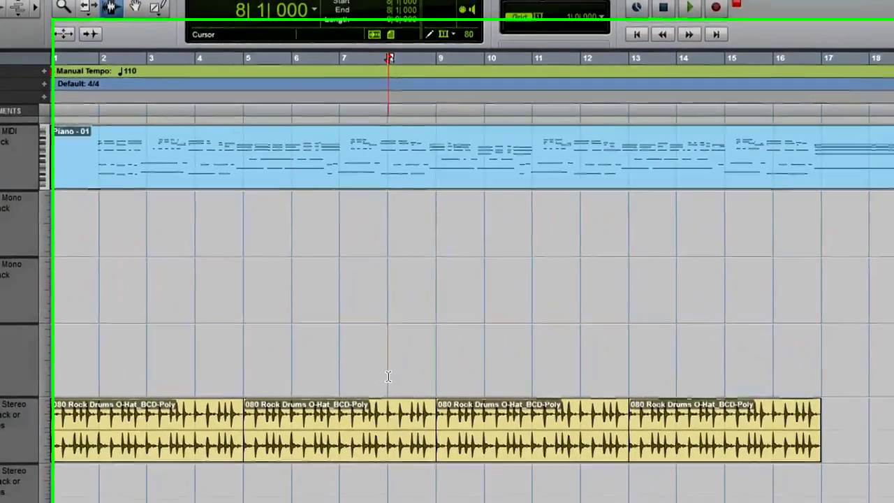
Step: In the Mix window, switch the Guitar channel's input from In 2 to In 1 (Mono)
{"action": "key", "text": "ctrl+equal"}
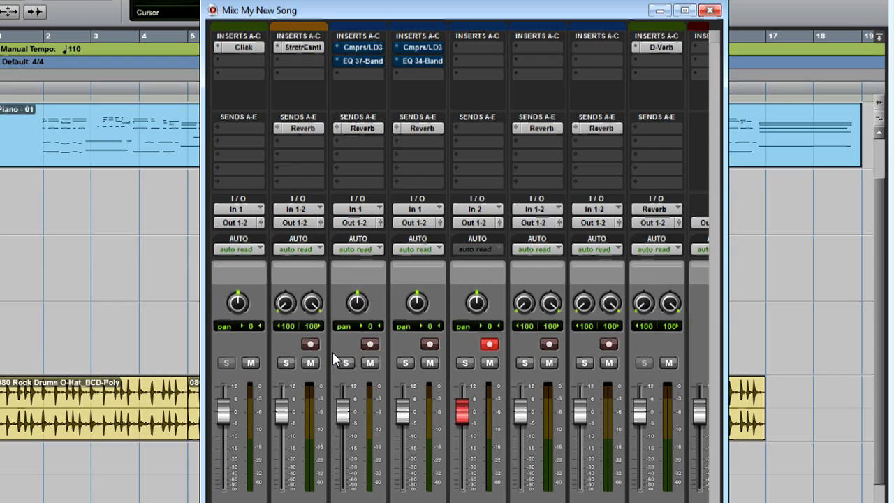
{"action": "left_click", "coordinate": [499, 211]}
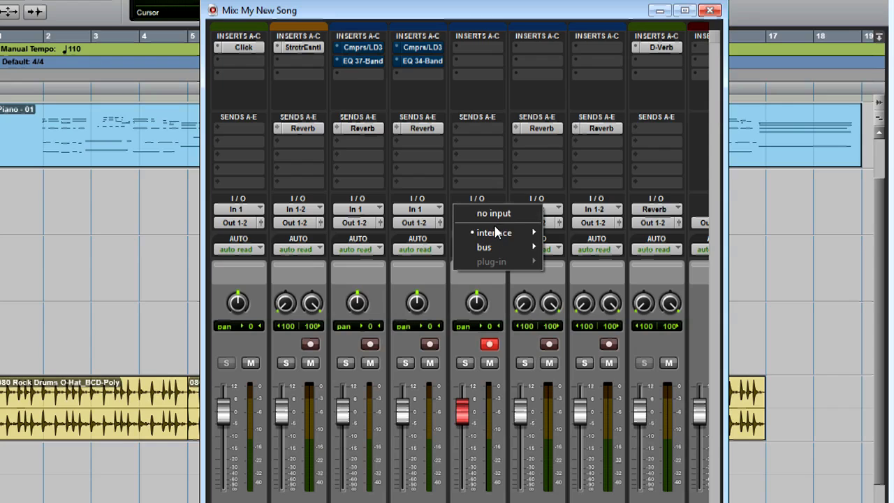
{"action": "mouse_move", "coordinate": [494, 235]}
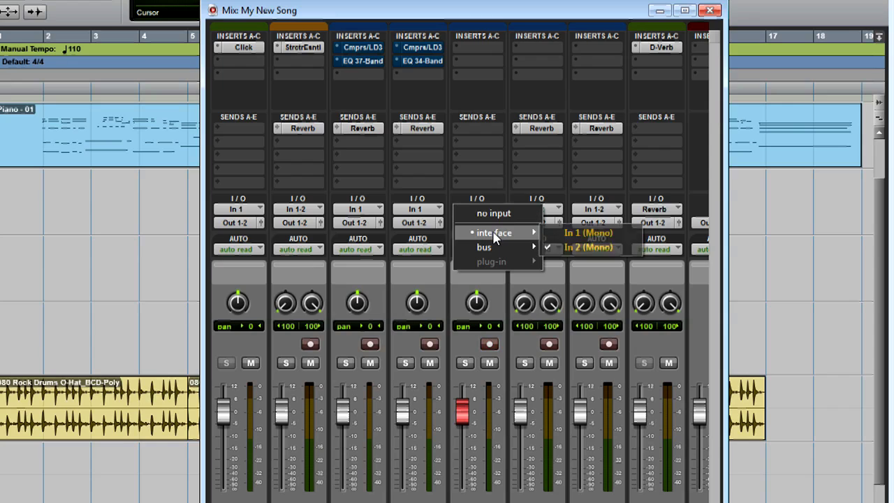
{"action": "left_click", "coordinate": [568, 237]}
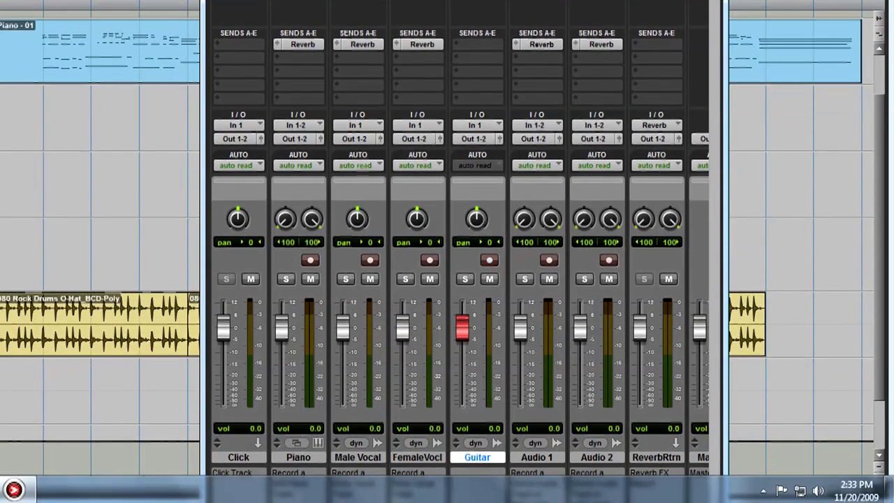
Step: From the tray icon, open the M-Audio Micro panel, raise Input Gain and slightly lower Output Volume
{"action": "left_click", "coordinate": [763, 491]}
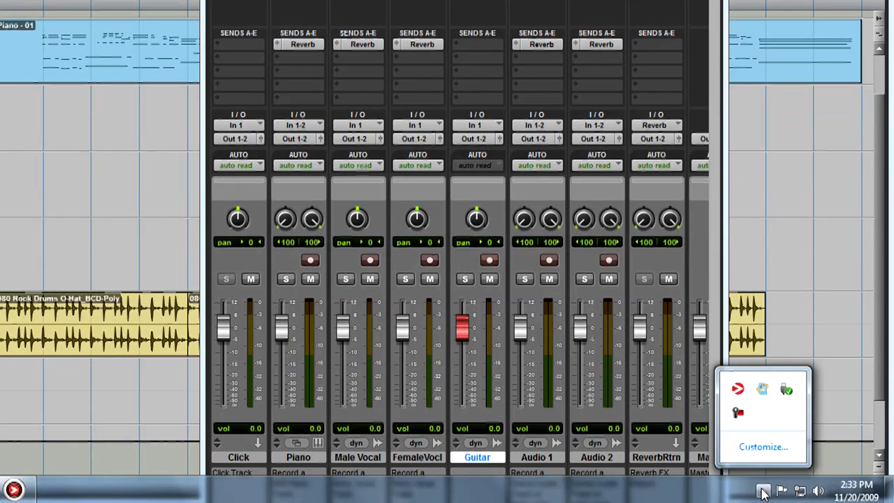
{"action": "right_click", "coordinate": [739, 395]}
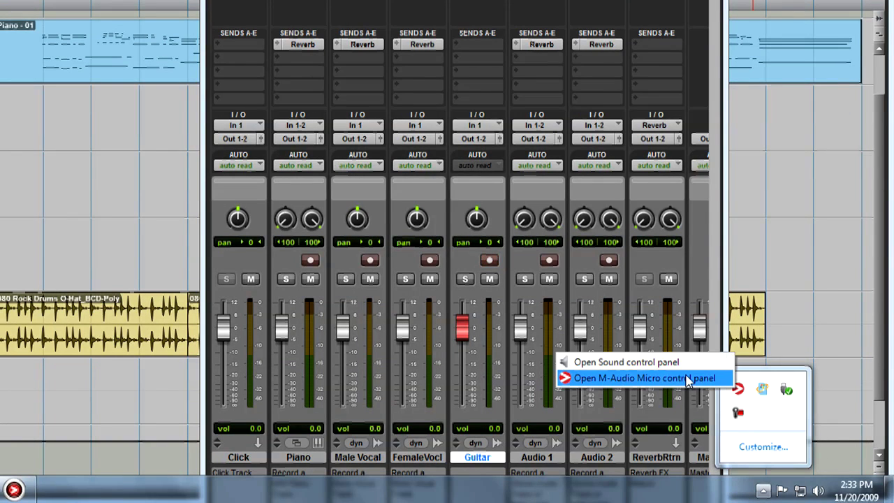
{"action": "left_click", "coordinate": [688, 381]}
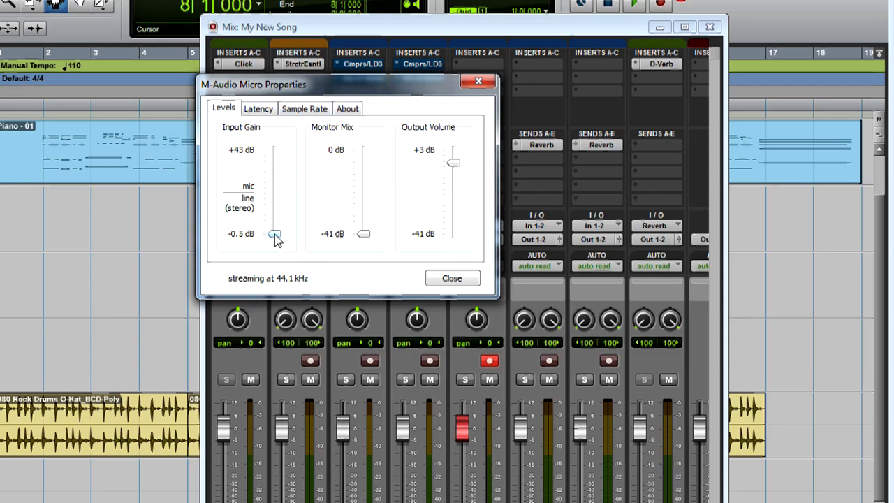
{"action": "left_click_drag", "start_coordinate": [274, 233], "coordinate": [275, 215]}
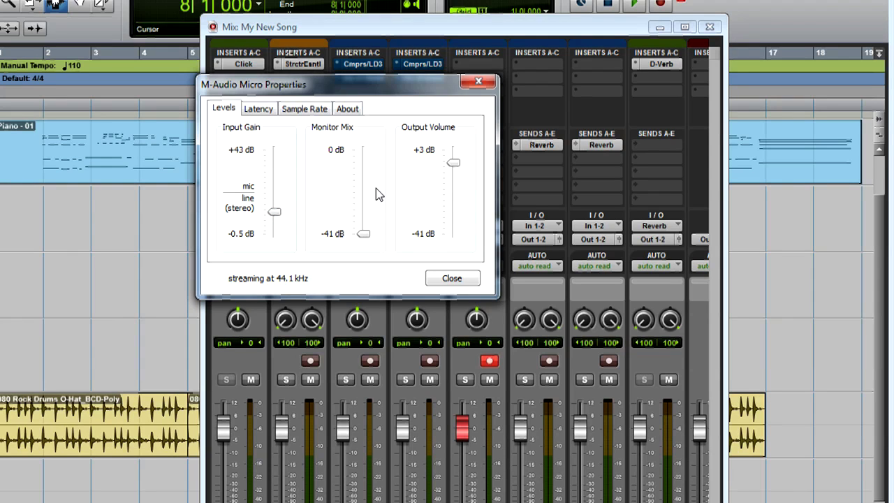
{"action": "left_click_drag", "start_coordinate": [453, 162], "coordinate": [454, 175]}
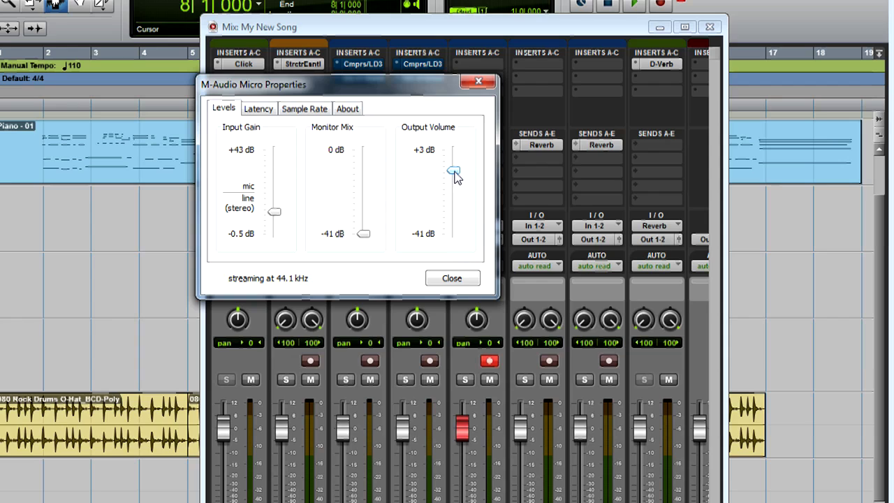
{"action": "left_click", "coordinate": [470, 362]}
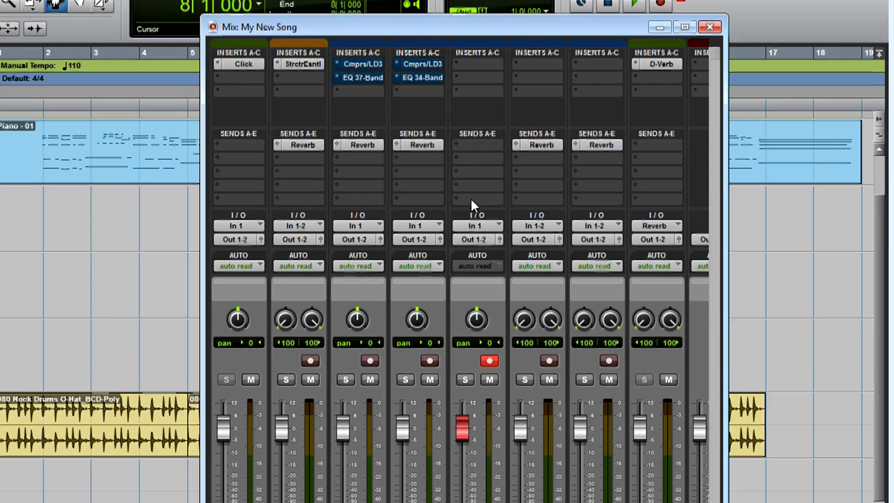
Step: Insert the SansAmp PSA-1 (mono) Harmonic plug-in on the Guitar channel's first insert
{"action": "left_click", "coordinate": [468, 63]}
{"action": "mouse_move", "coordinate": [505, 91]}
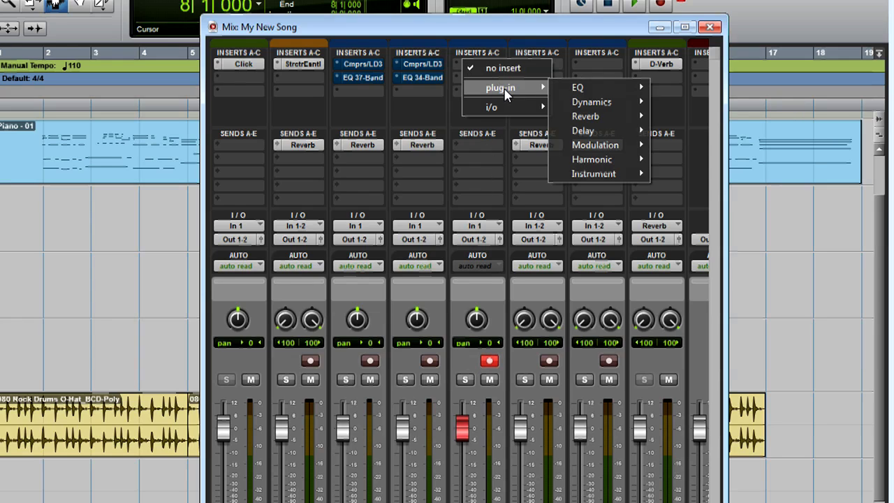
{"action": "mouse_move", "coordinate": [599, 161]}
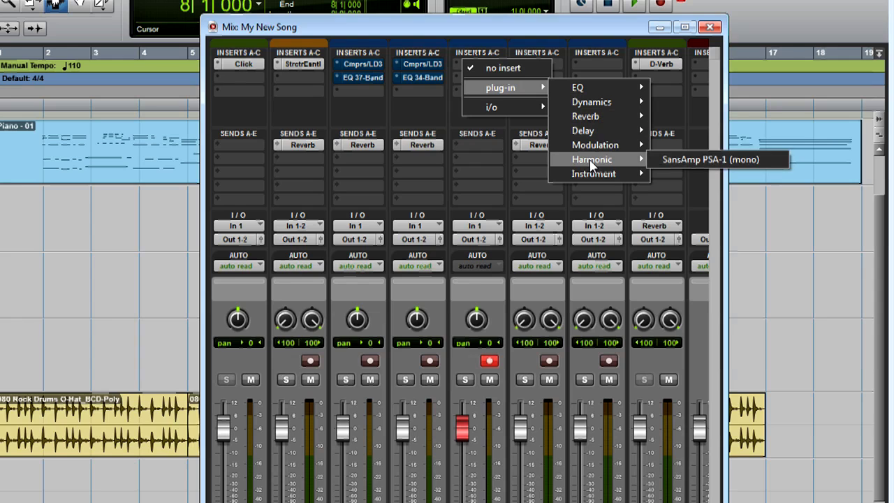
{"action": "left_click", "coordinate": [672, 162]}
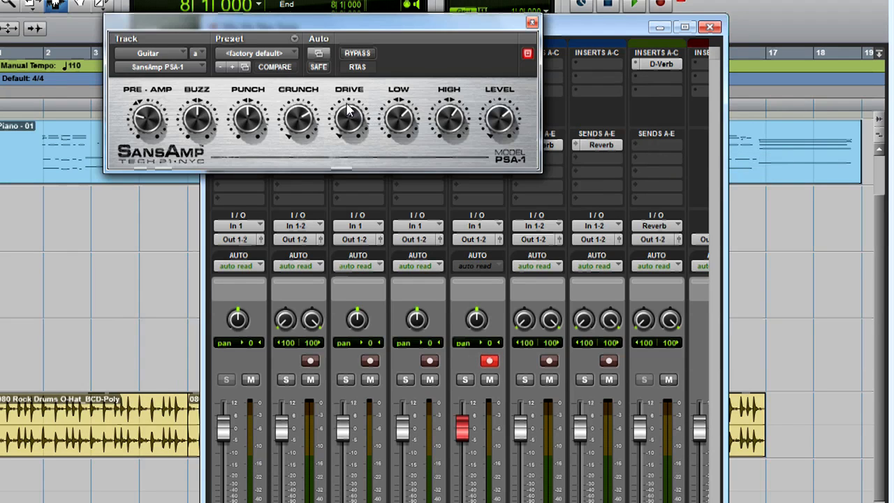
Step: Load the SansAmp Factory Presets '17 - Classic Rock' preset into the plug-in
{"action": "left_click", "coordinate": [251, 56]}
{"action": "mouse_move", "coordinate": [252, 60]}
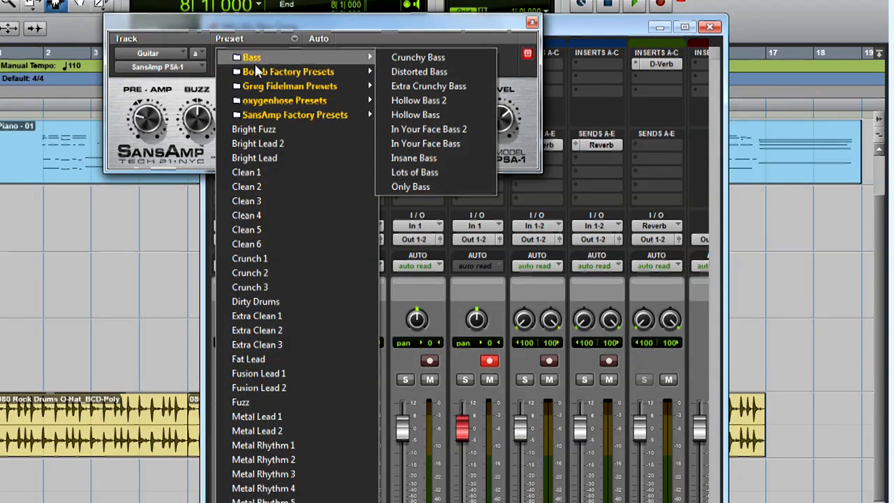
{"action": "mouse_move", "coordinate": [298, 119]}
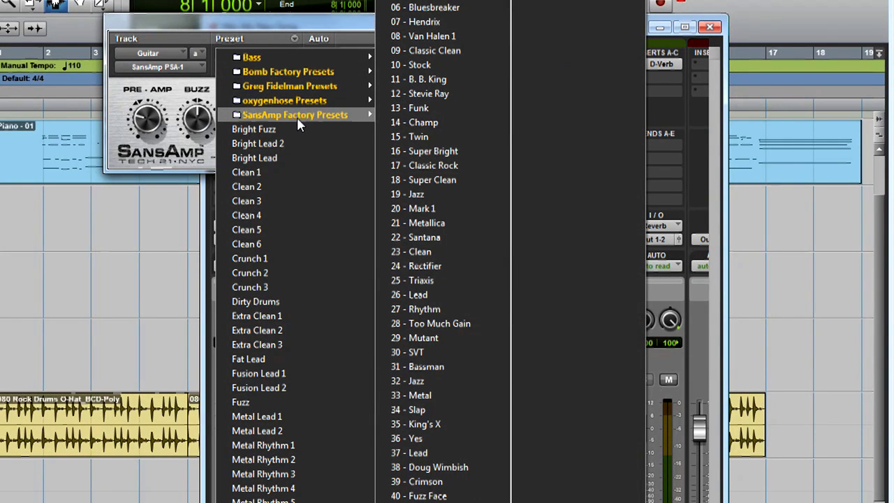
{"action": "left_click", "coordinate": [418, 167]}
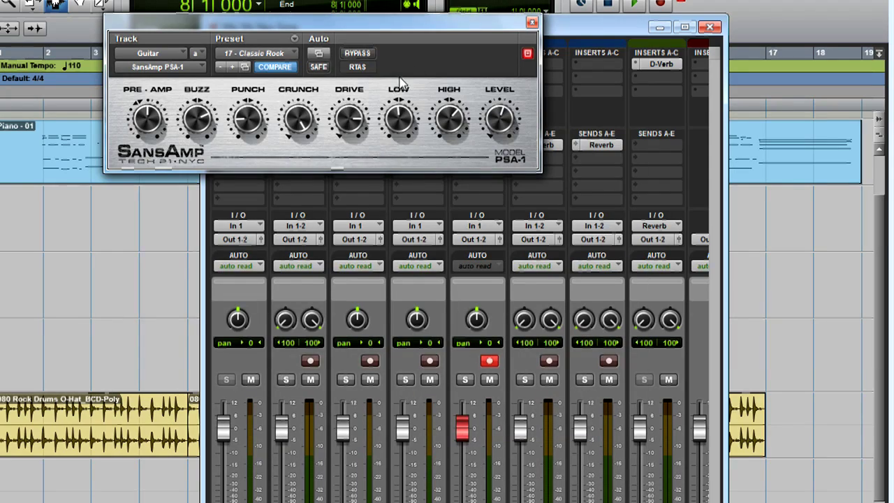
Step: Close the SansAmp and Mix windows, then record a guitar take onto the Guitar track from bar 1
{"action": "left_click", "coordinate": [530, 23]}
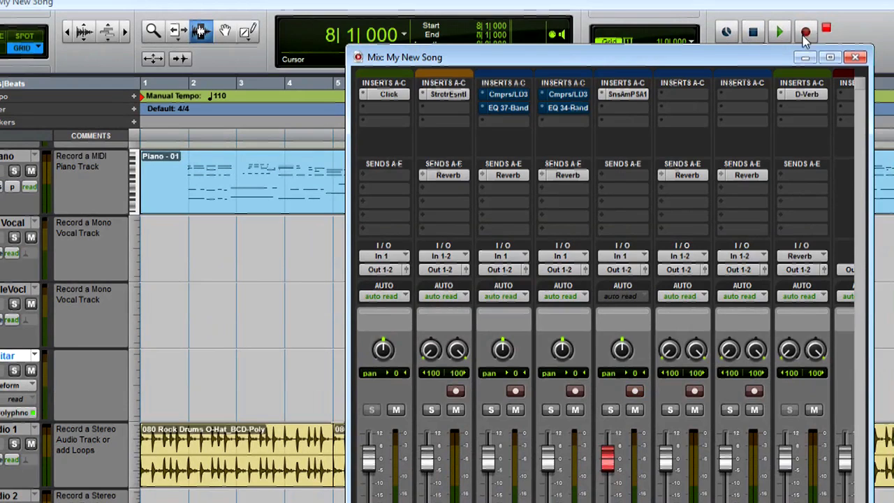
{"action": "left_click", "coordinate": [814, 49]}
{"action": "left_click", "coordinate": [805, 32]}
{"action": "left_click", "coordinate": [724, 60]}
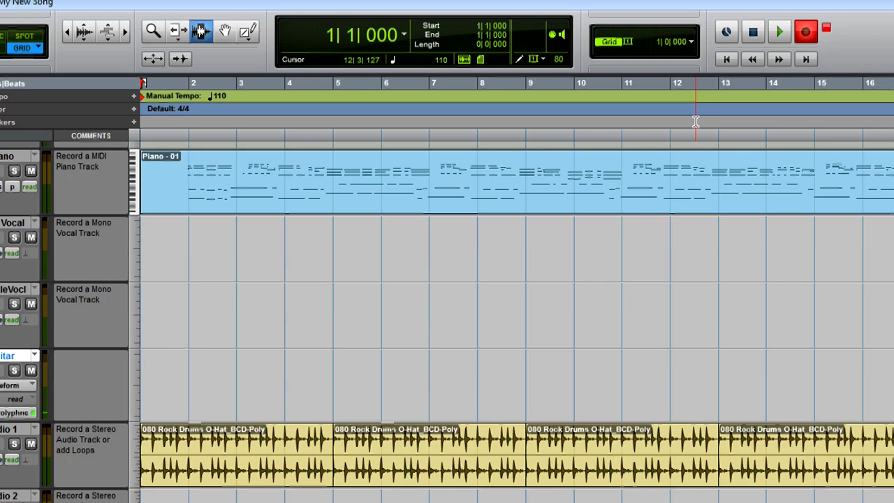
{"action": "key", "text": "space"}
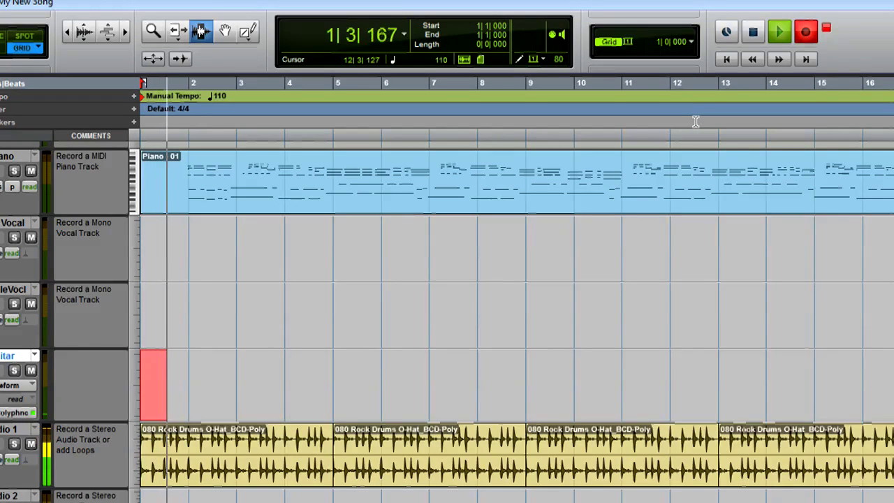